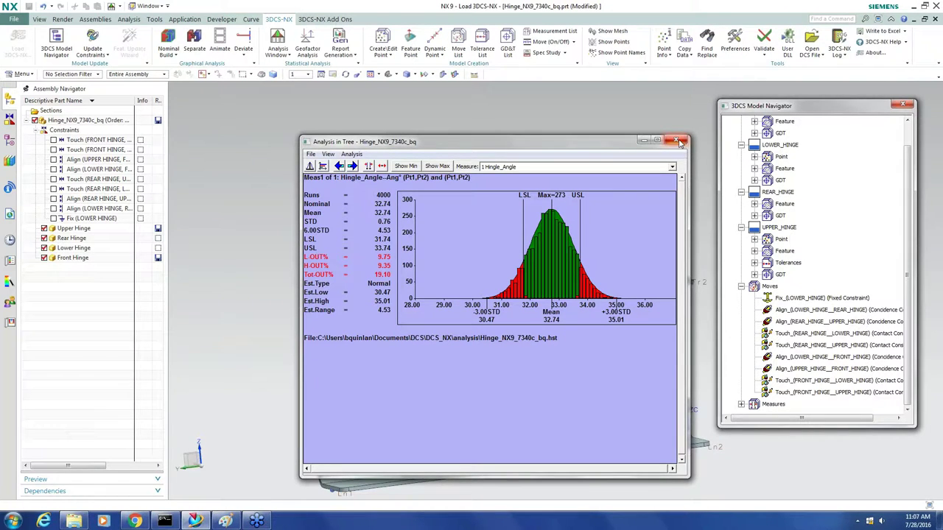
# Close the Analysis in Tree window showing the Hinge_Angle results
pyautogui.click(676, 140)
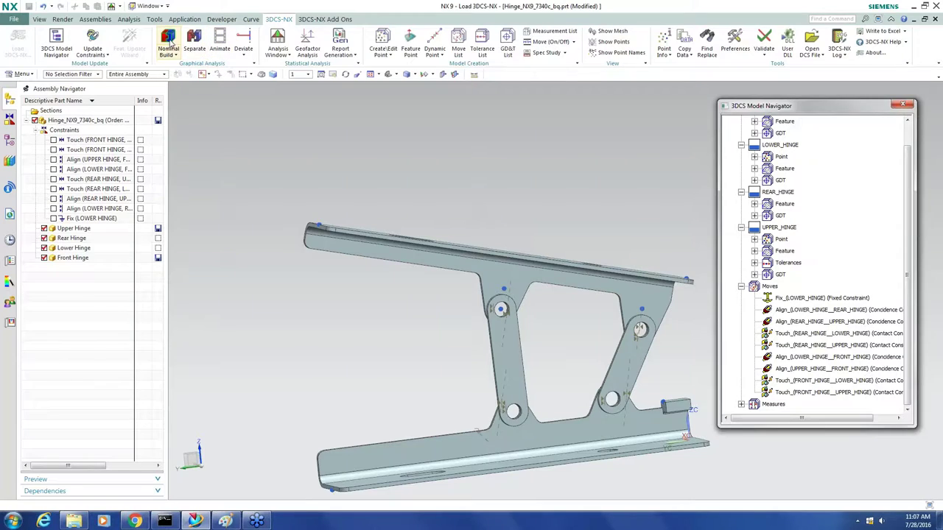
# Run a Nominal Build of the hinge and select the Align_(LOWER_HINGE__REAR_HINGE) move
pyautogui.click(170, 44)
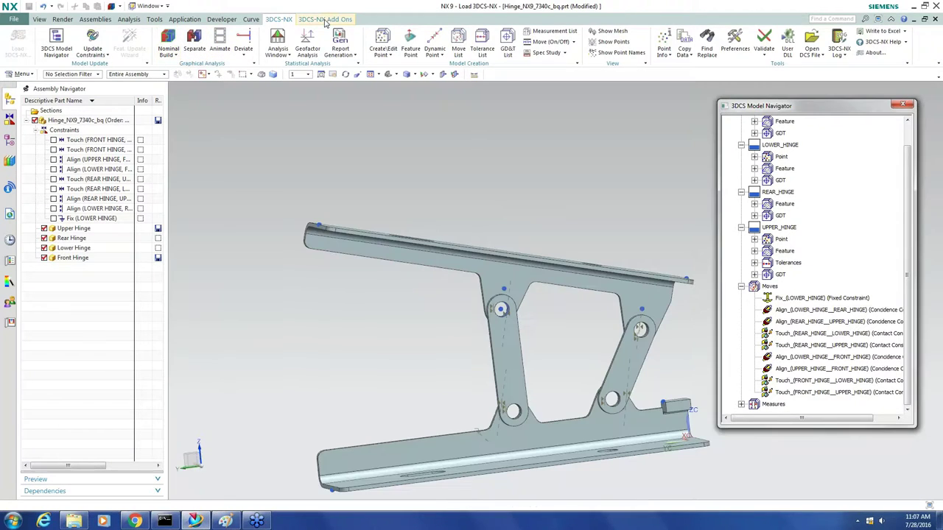
pyautogui.click(325, 20)
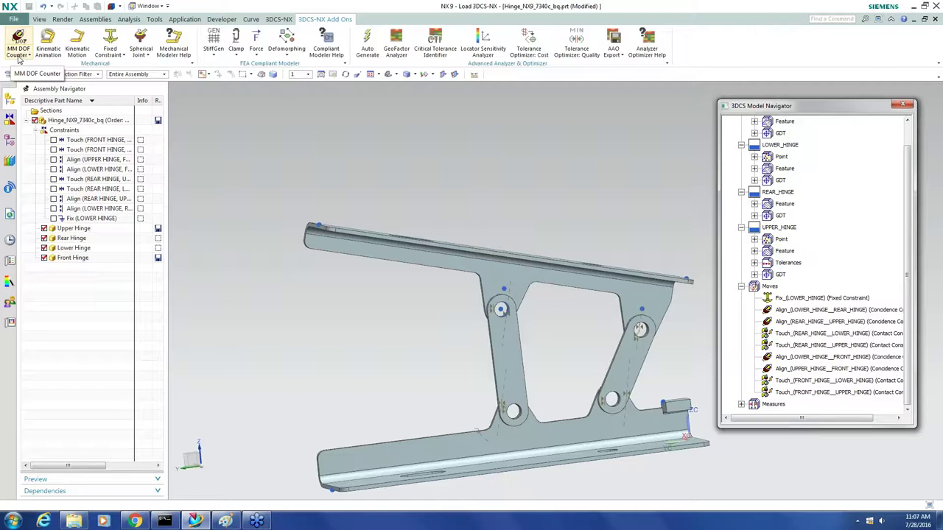
pyautogui.click(279, 19)
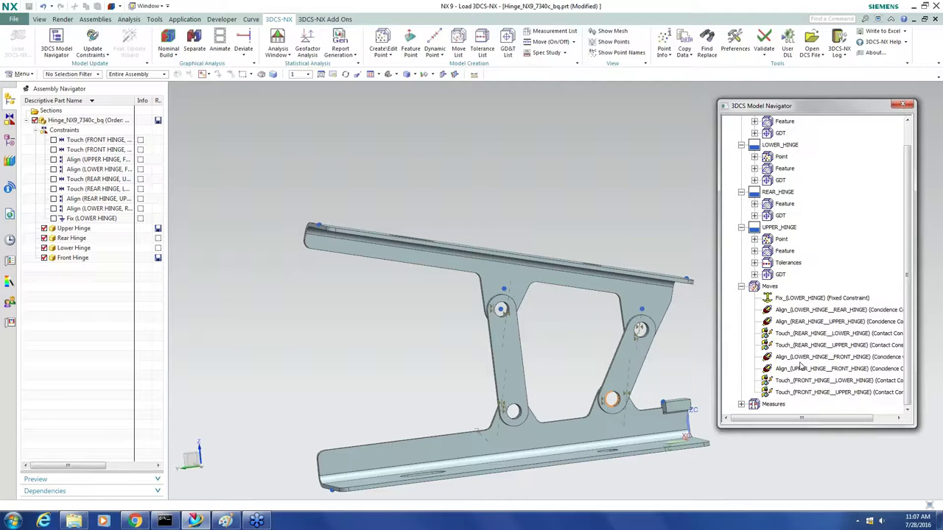
pyautogui.click(793, 310)
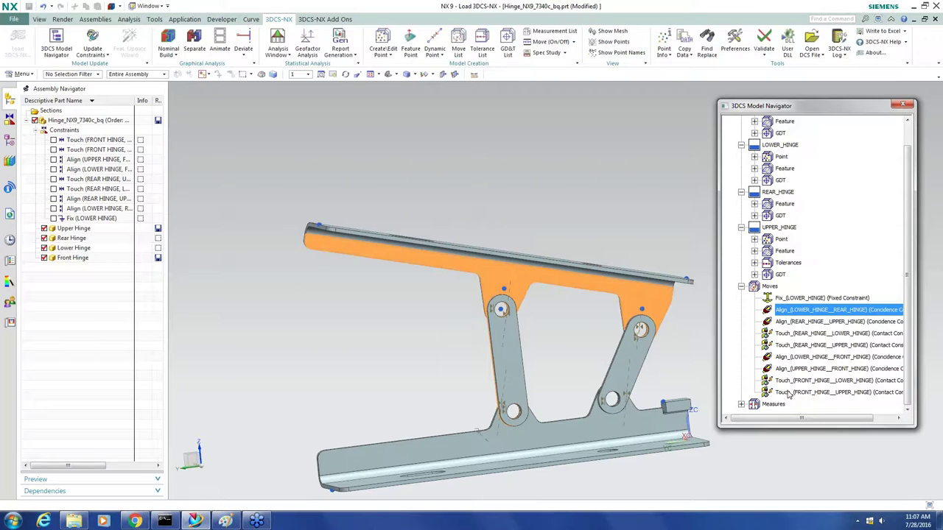
# Select the moves from Align_(LOWER_HINGE__REAR_HINGE) through the last Touch move and switch them off
pyautogui.click(788, 393)
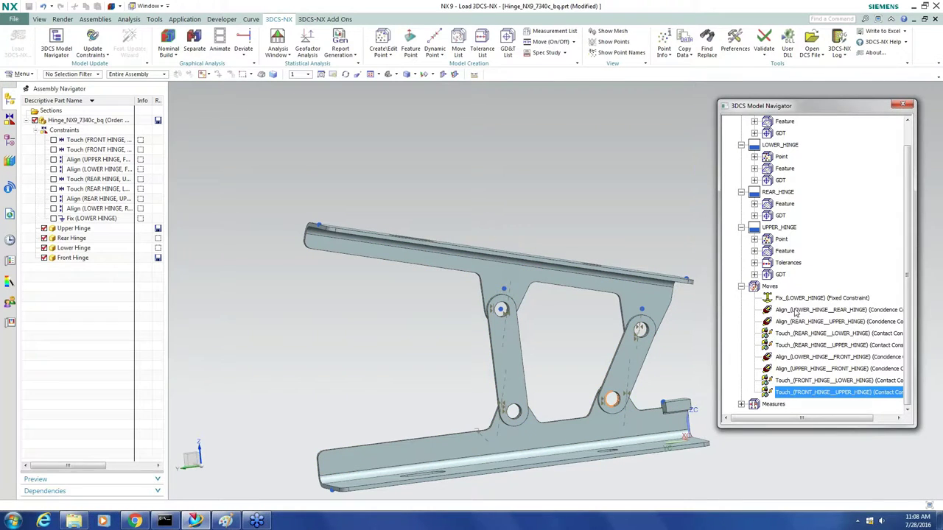
pyautogui.moveTo(795, 312); pyautogui.dragTo(795, 380)
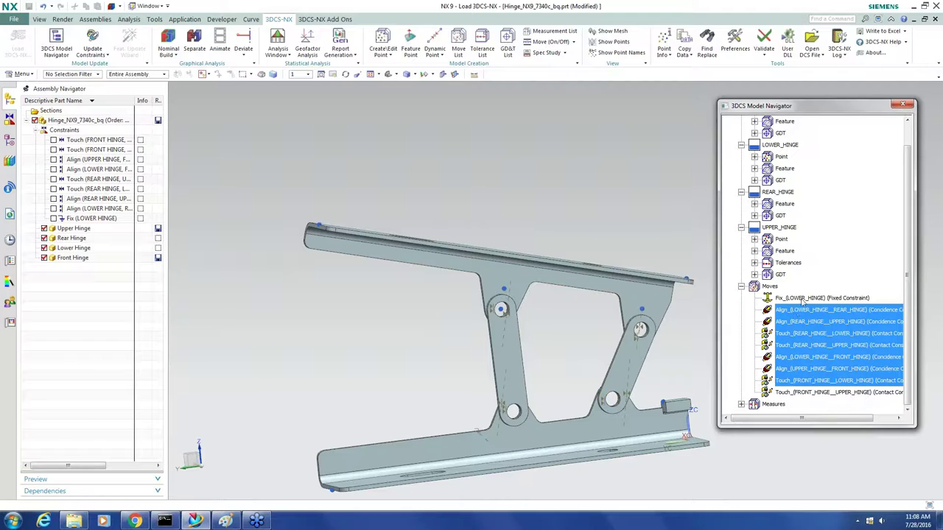
pyautogui.click(845, 225)
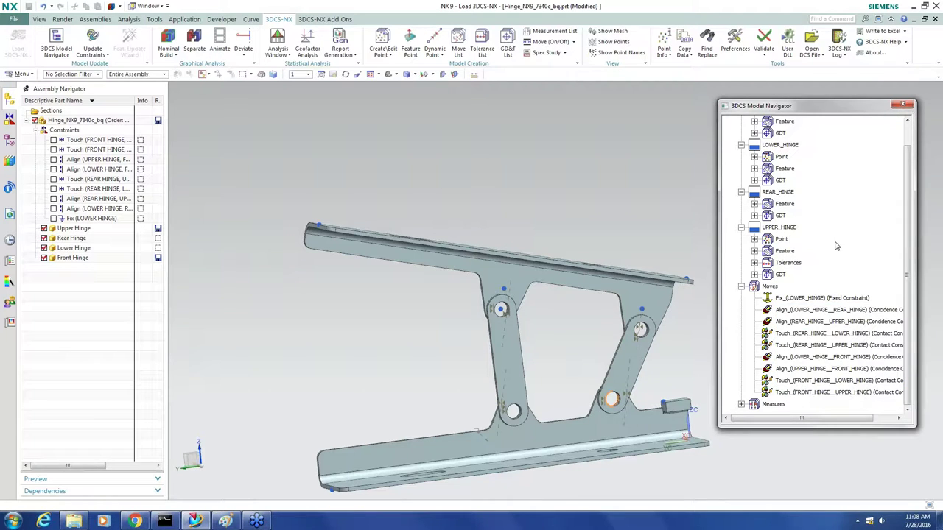
pyautogui.click(830, 310)
pyautogui.rightClick(810, 369)
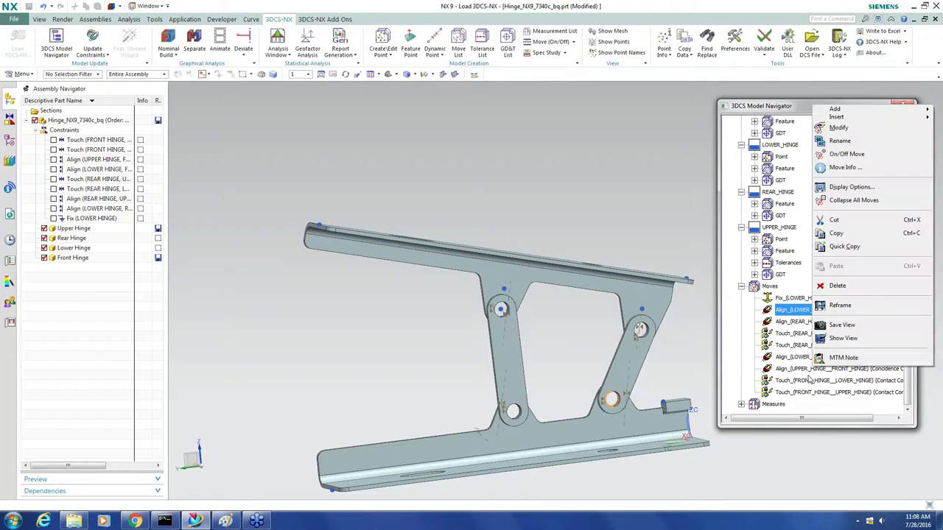
pyautogui.click(801, 392)
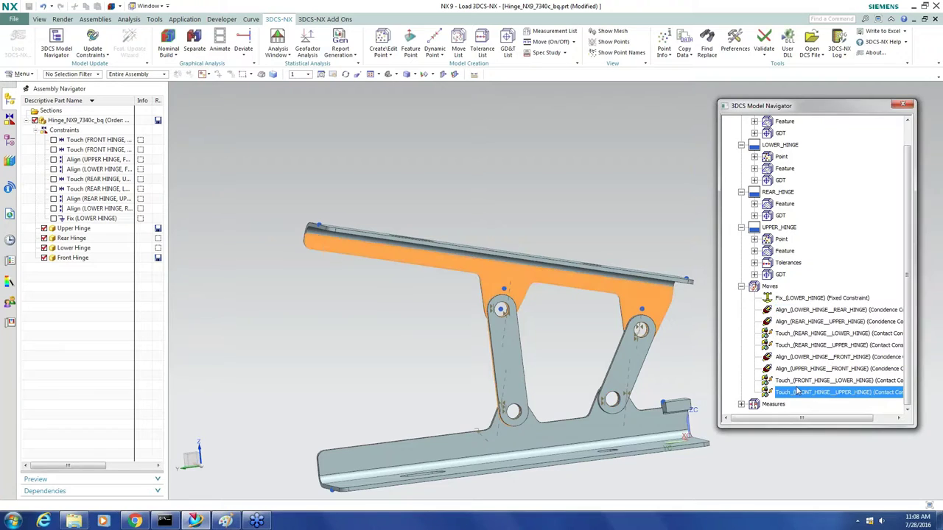
pyautogui.click(792, 311)
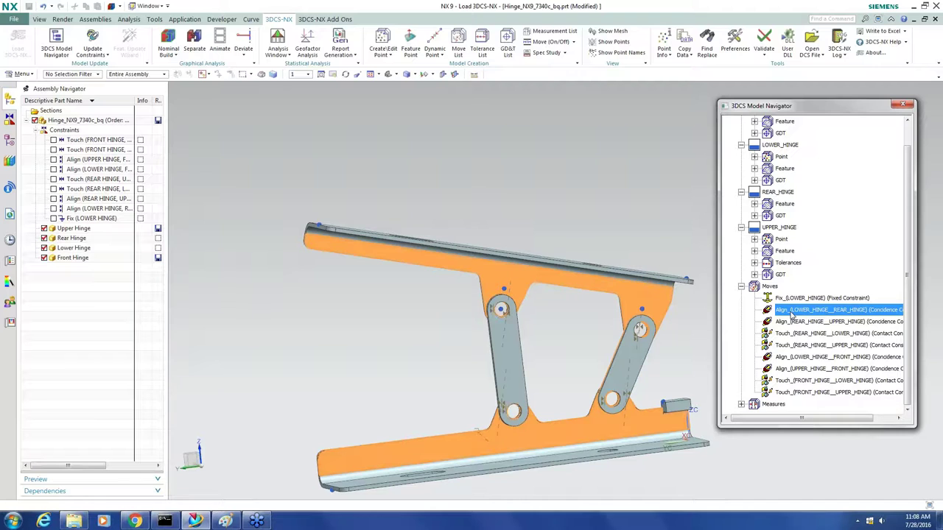
pyautogui.keyDown('shift'); pyautogui.click(838, 392); pyautogui.keyUp('shift')
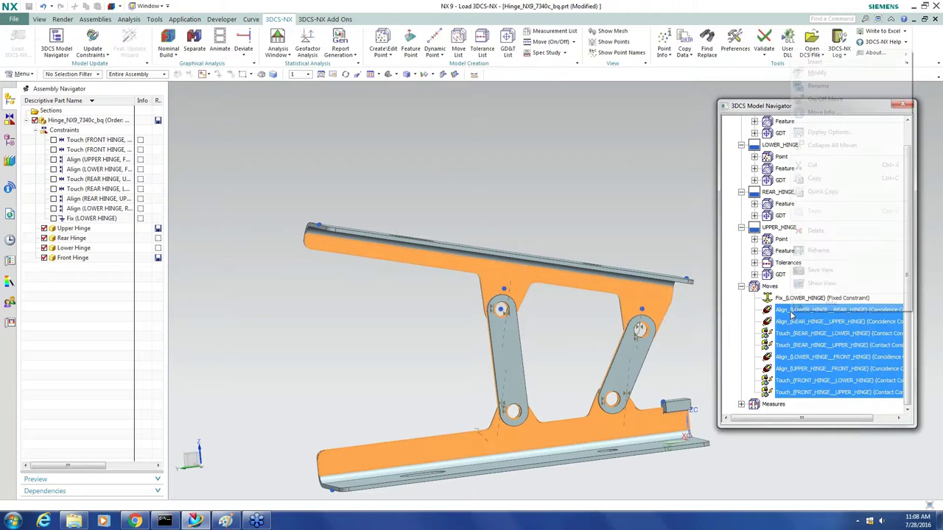
pyautogui.rightClick(792, 312)
pyautogui.click(813, 103)
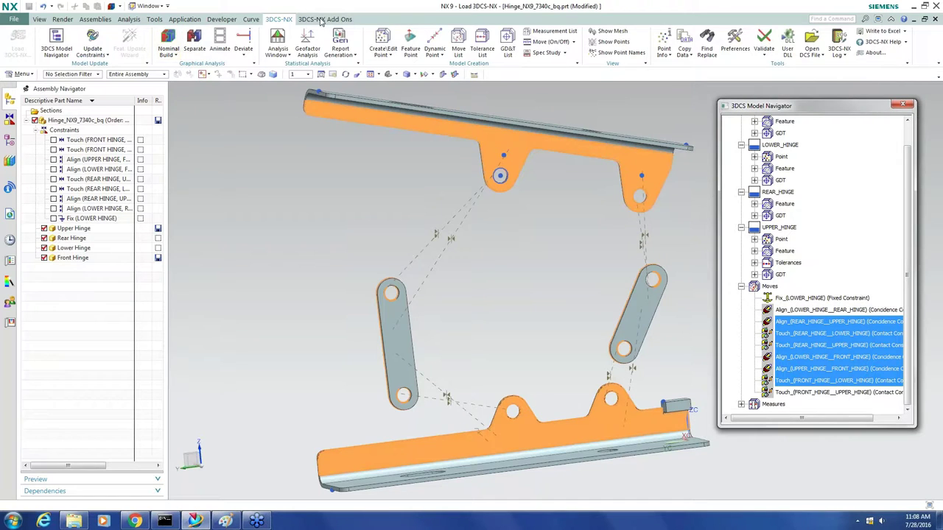
# Open the MM DOF Counter, move it to the upper left, and widen the name column for Fix_(LOWER_HINGE)
pyautogui.click(321, 20)
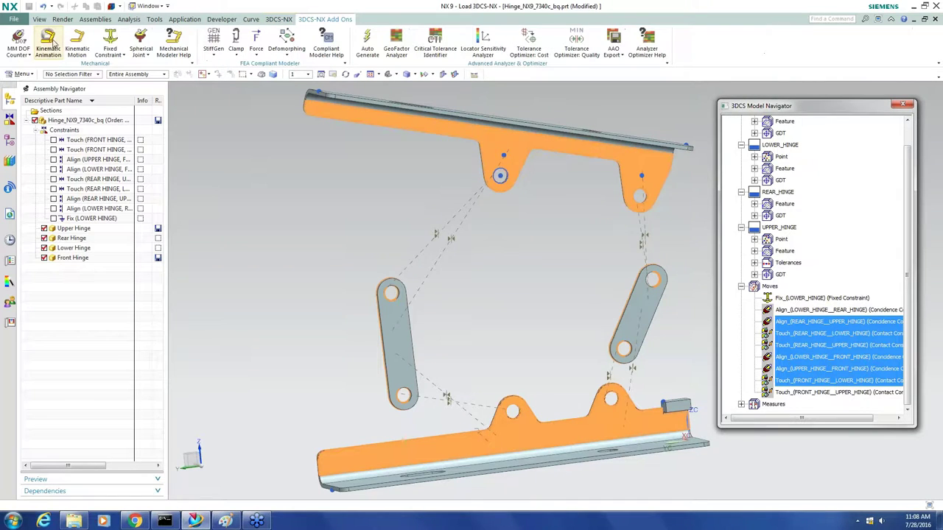
pyautogui.click(20, 42)
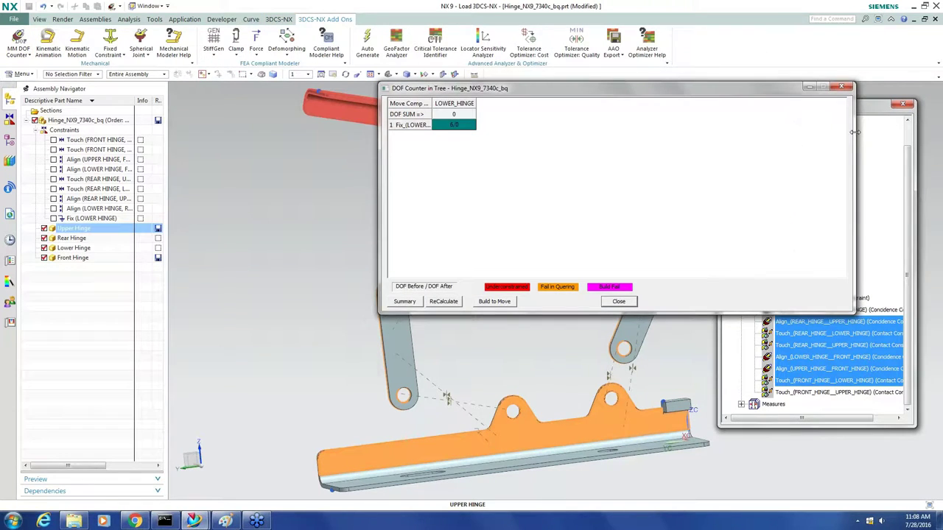
pyautogui.moveTo(821, 129); pyautogui.dragTo(555, 129)
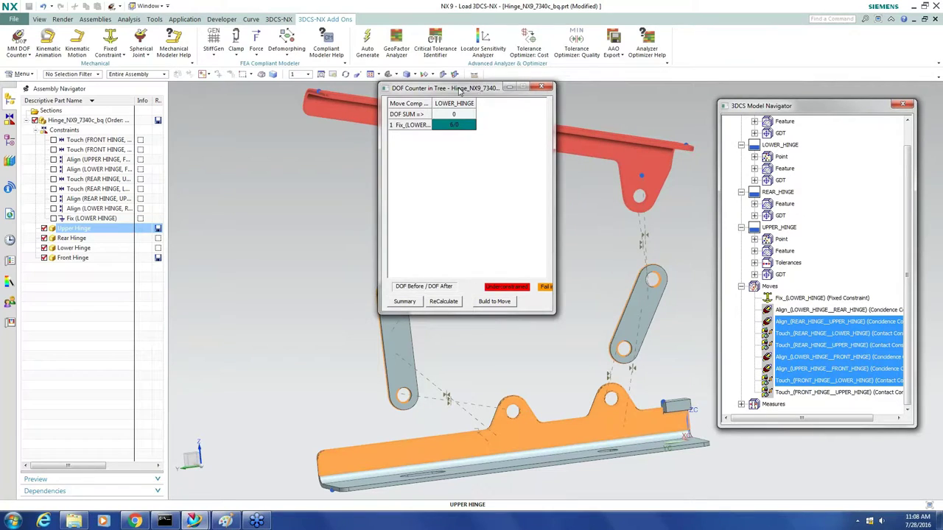
pyautogui.moveTo(472, 92); pyautogui.dragTo(194, 143)
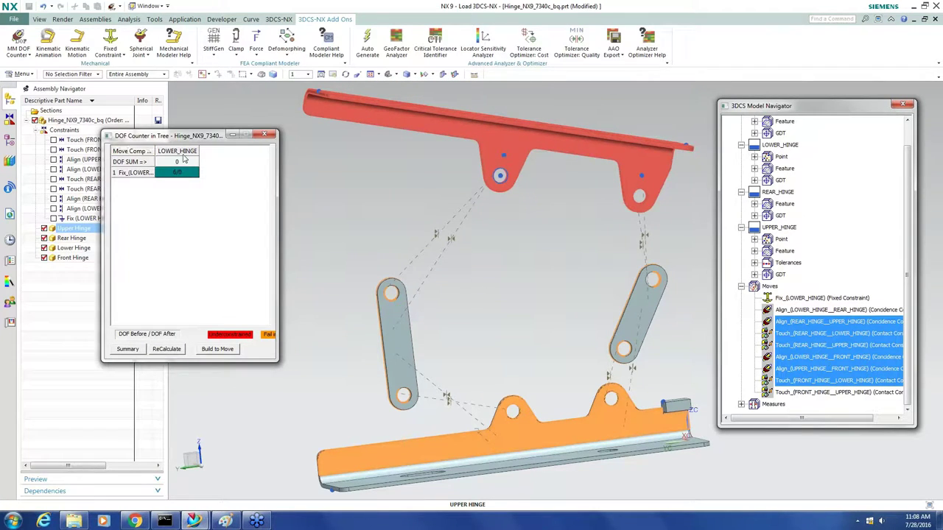
pyautogui.moveTo(153, 150); pyautogui.dragTo(220, 150)
pyautogui.click(179, 172)
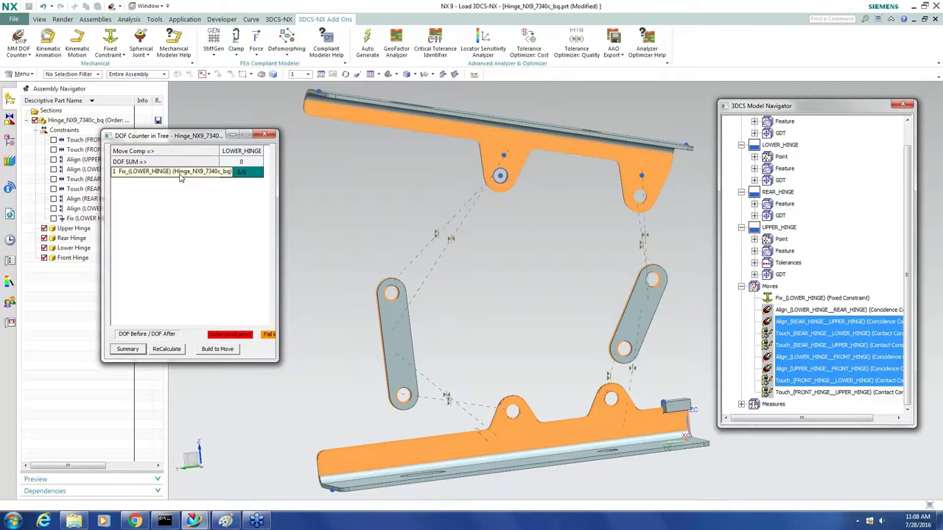
pyautogui.doubleClick(179, 177)
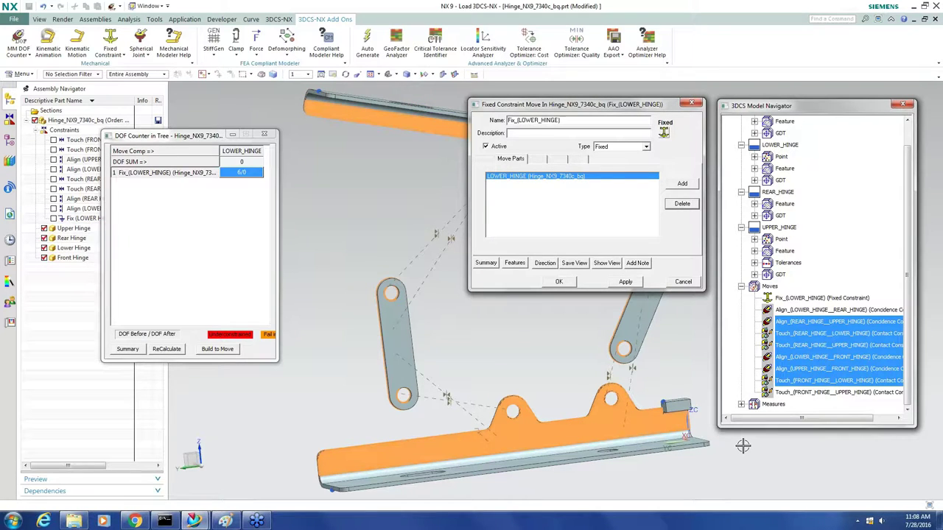
pyautogui.click(674, 280)
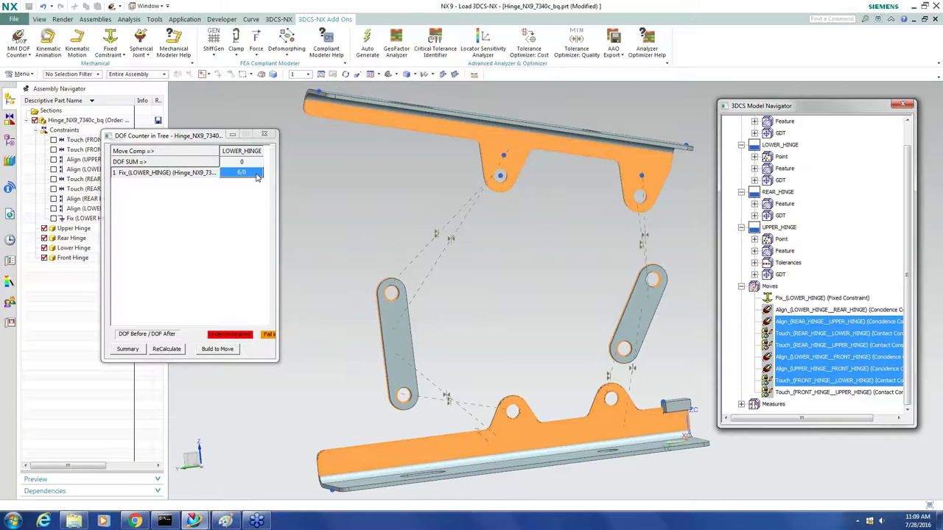
pyautogui.click(265, 197)
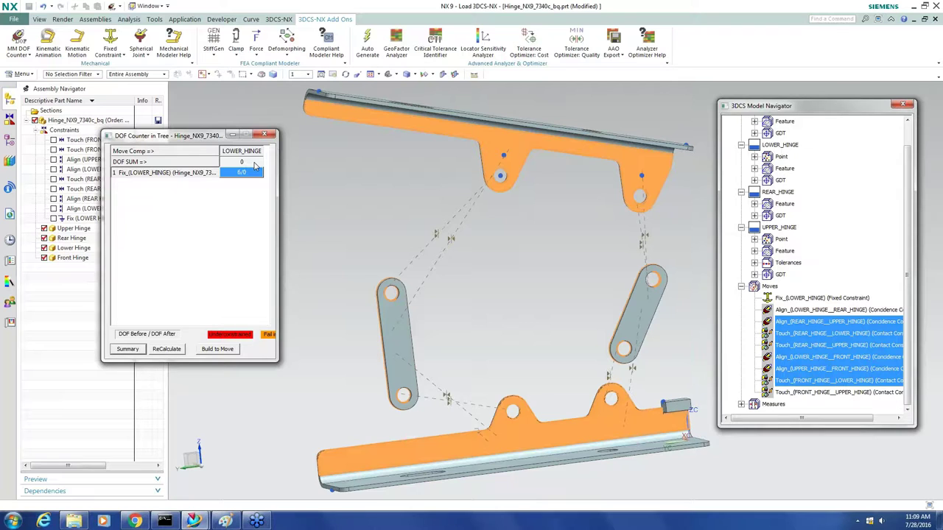
# Turn all the moves in the Moves group back on
pyautogui.click(801, 311)
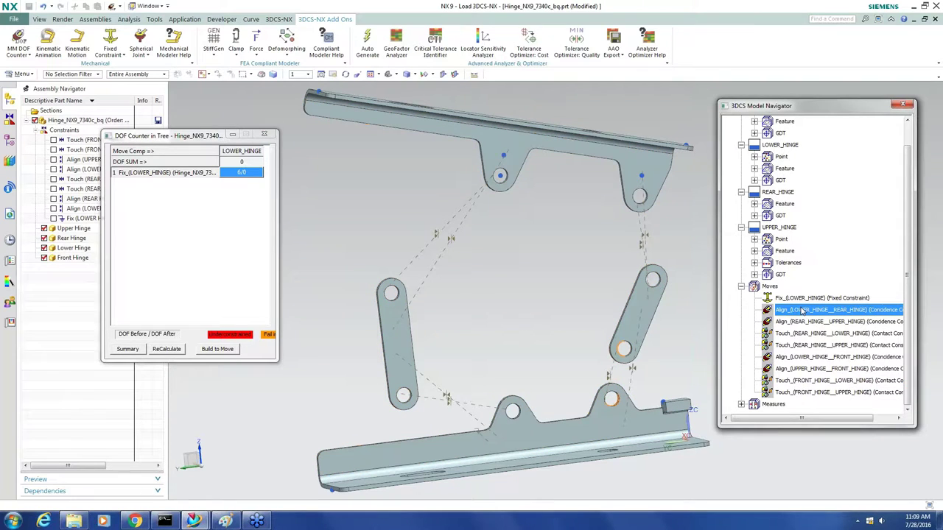
pyautogui.rightClick(810, 288)
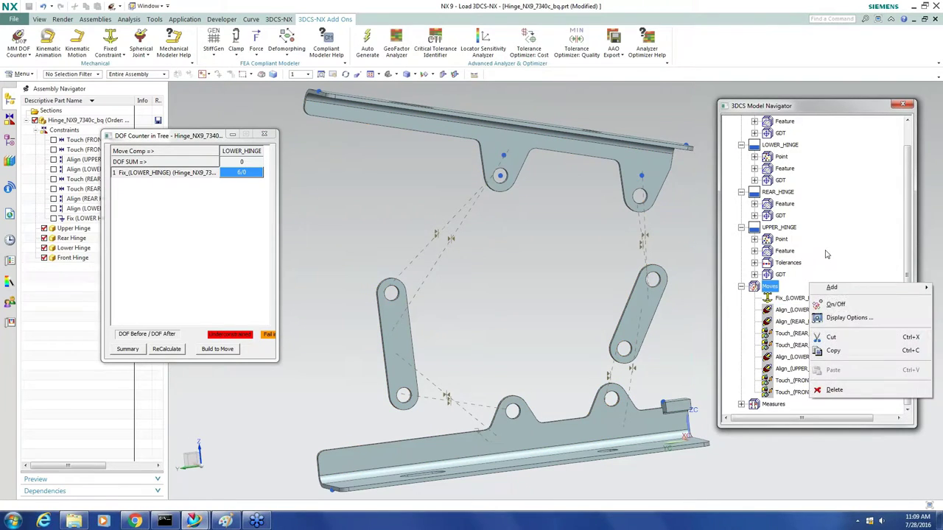
pyautogui.click(829, 307)
# Run a Nominal Build, recalculate the DOF counts, then close the DOF Counter
pyautogui.click(284, 20)
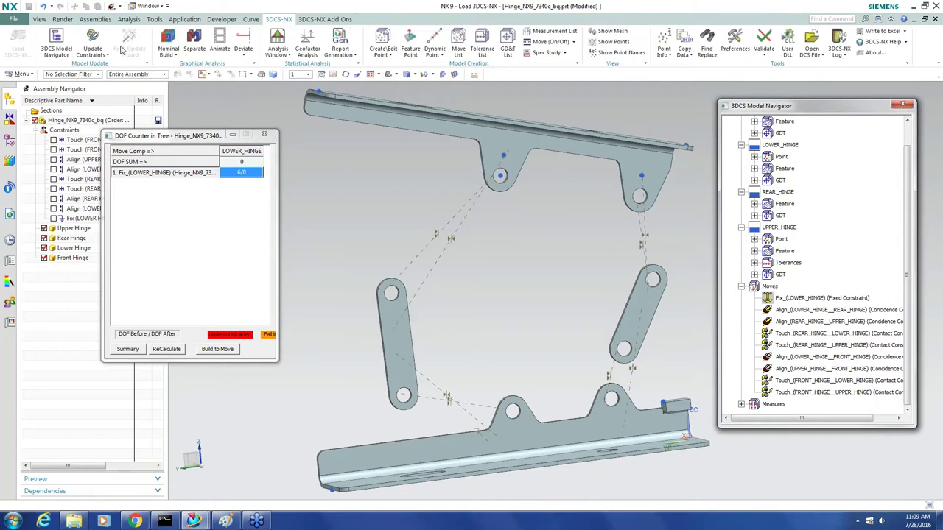
pyautogui.click(169, 53)
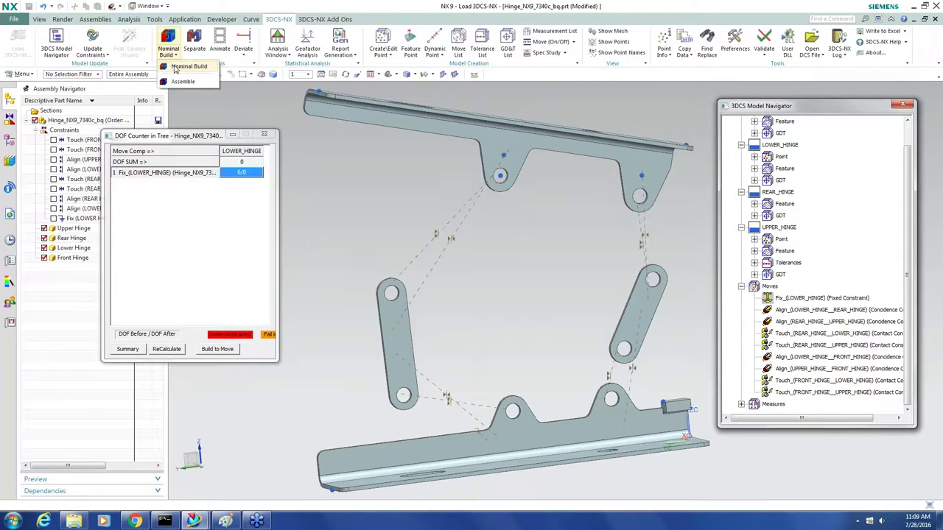
pyautogui.click(177, 68)
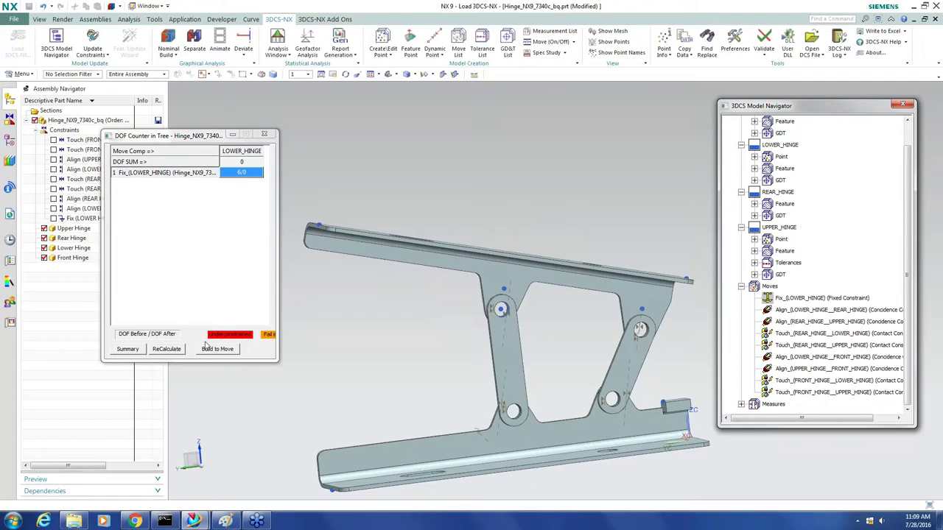
pyautogui.click(177, 351)
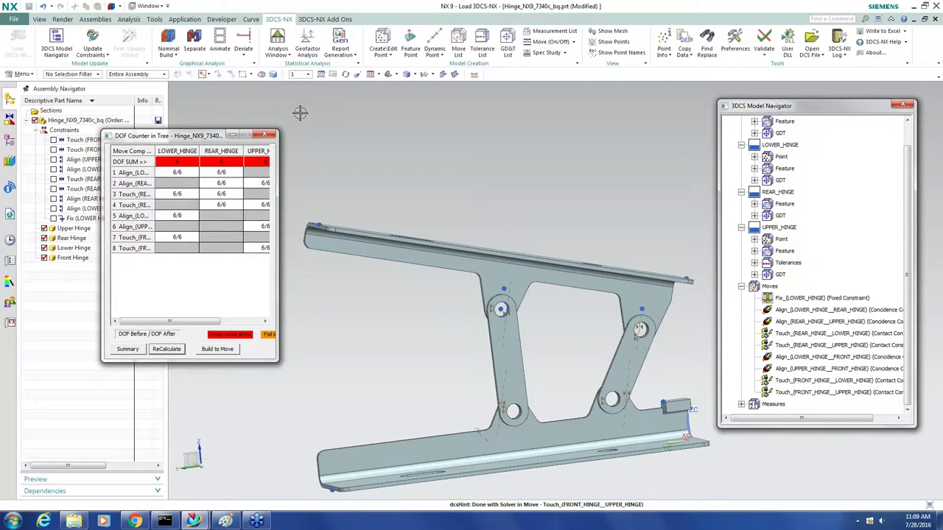
pyautogui.click(266, 136)
# Open the Move List and switch every move off with All Off
pyautogui.click(804, 302)
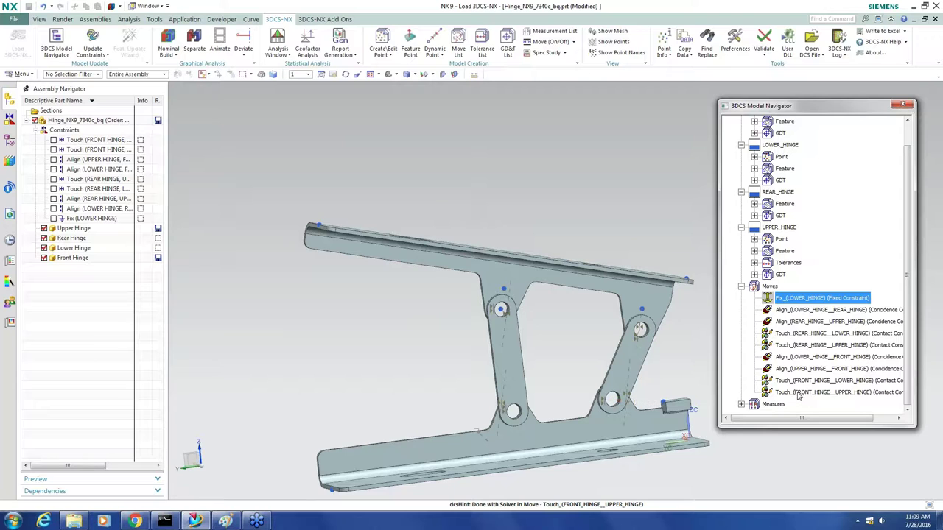
pyautogui.click(798, 393)
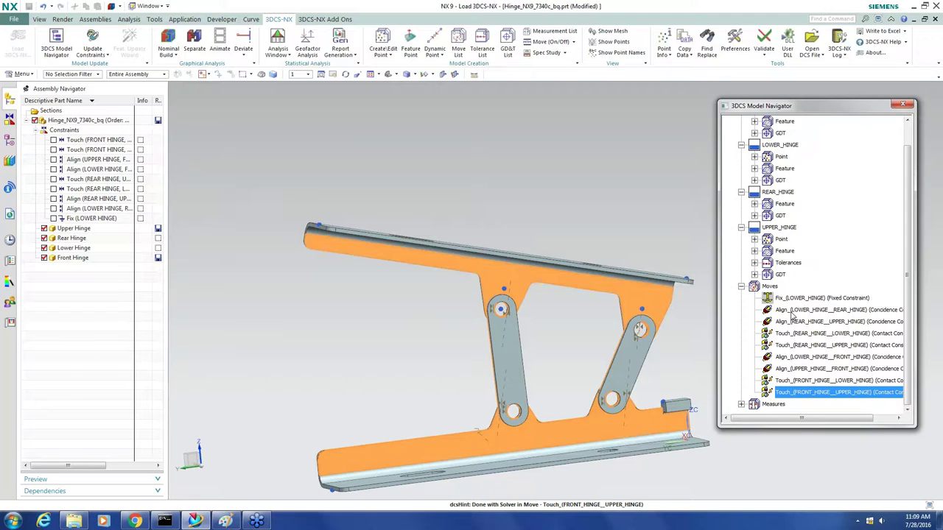
pyautogui.doubleClick(770, 285)
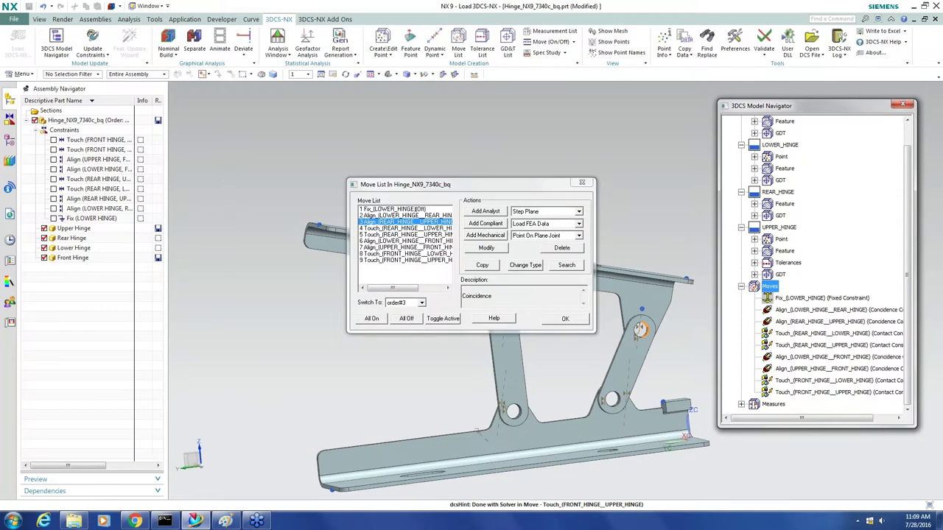
pyautogui.click(407, 319)
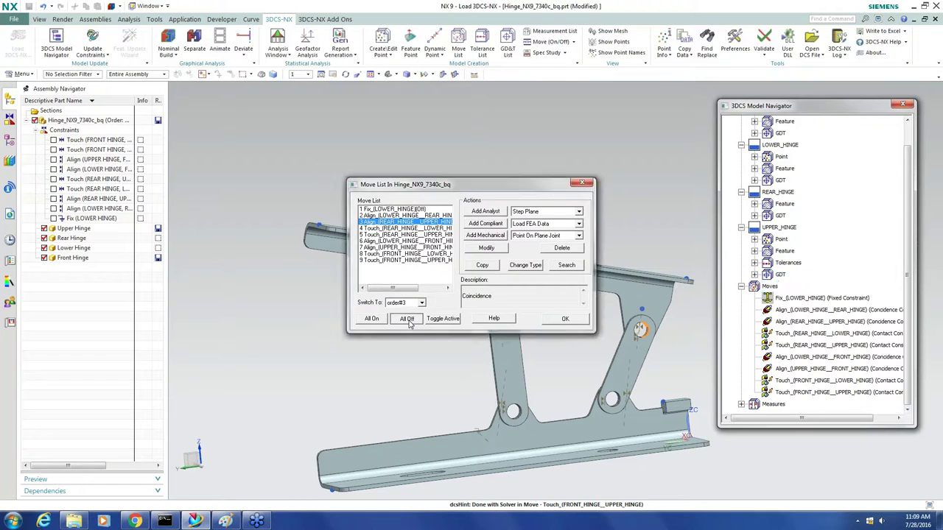
# Make only Fix_(LOWER_HINGE) and the LOWER_HINGE–REAR_HINGE Align move active, then run a Nominal Build
pyautogui.click(431, 209)
pyautogui.doubleClick(431, 210)
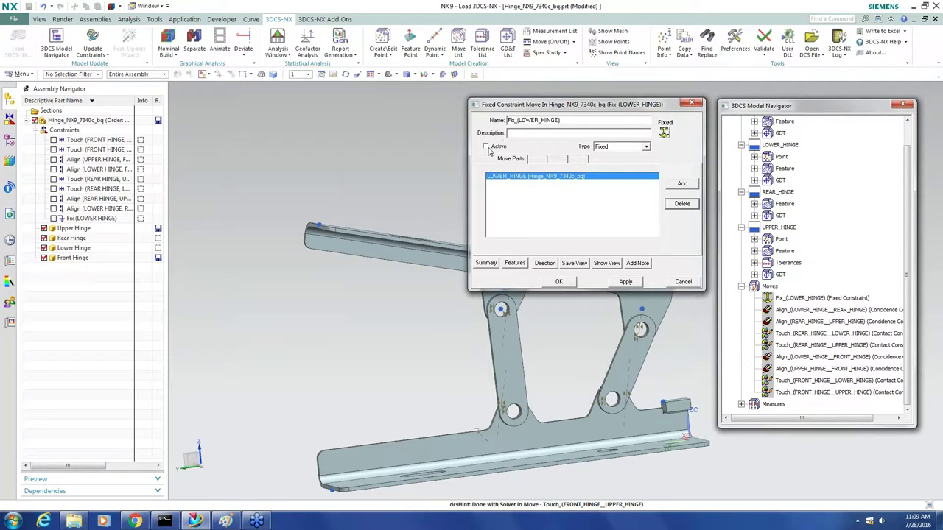
pyautogui.click(551, 285)
pyautogui.doubleClick(431, 216)
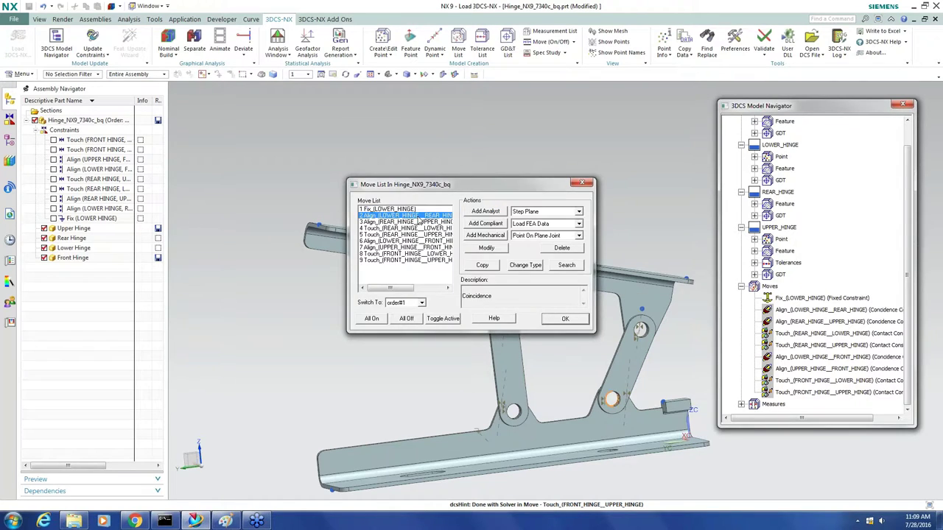
pyautogui.click(495, 147)
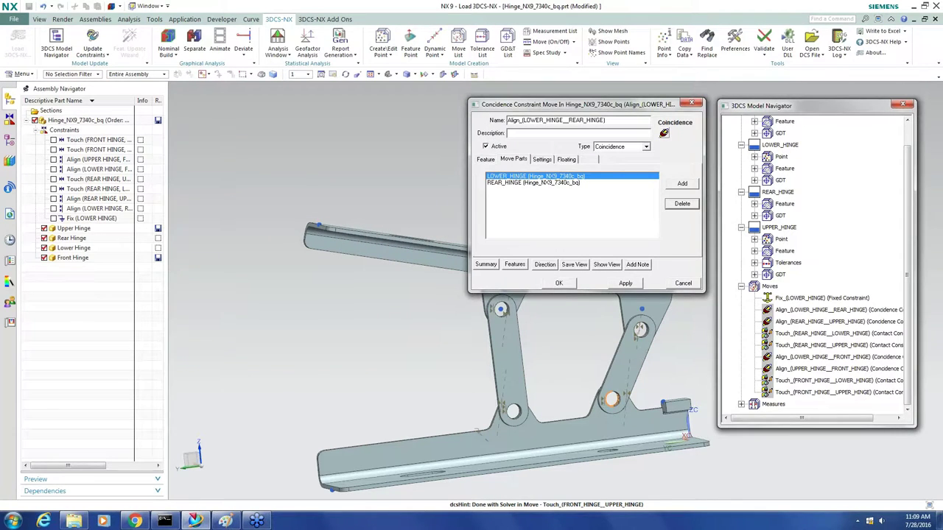
pyautogui.click(559, 282)
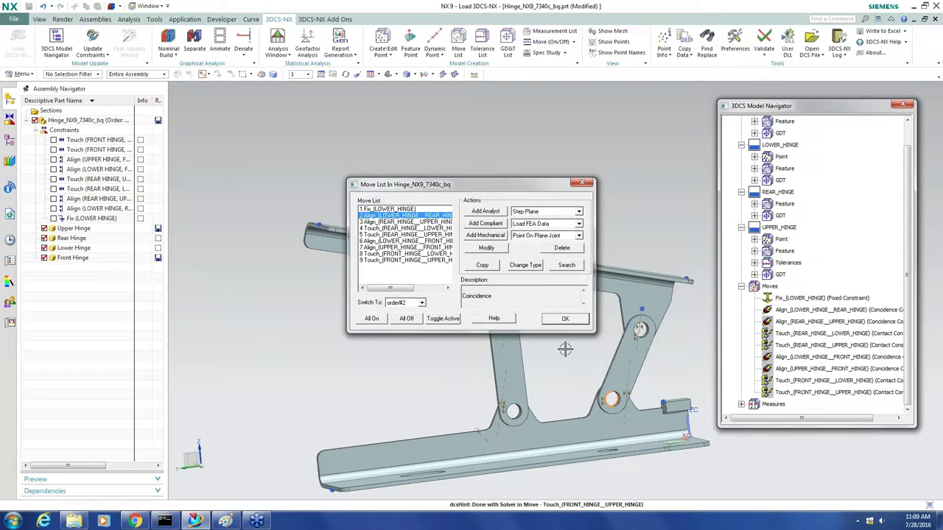
pyautogui.click(565, 318)
pyautogui.click(177, 44)
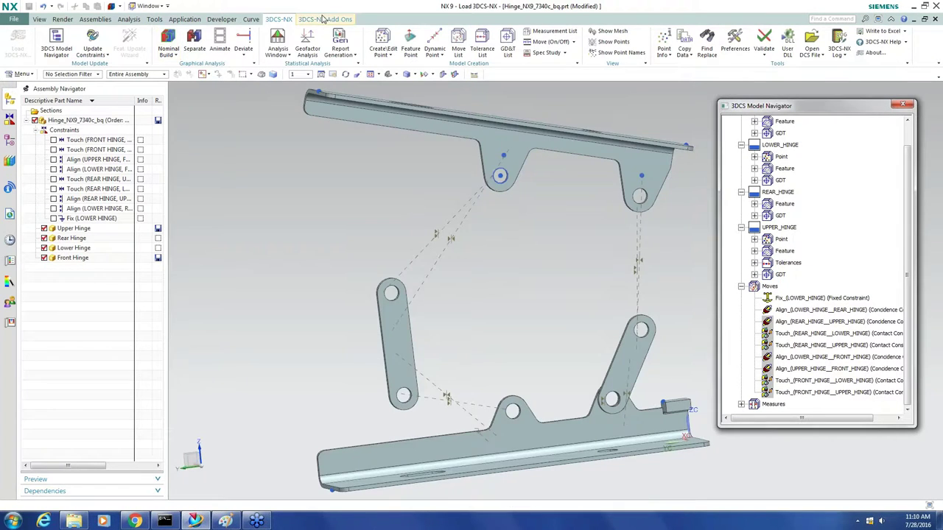
# Open the MM DOF Counter and select the Align row, showing REAR_HINGE at 6/2
pyautogui.click(322, 18)
pyautogui.click(19, 44)
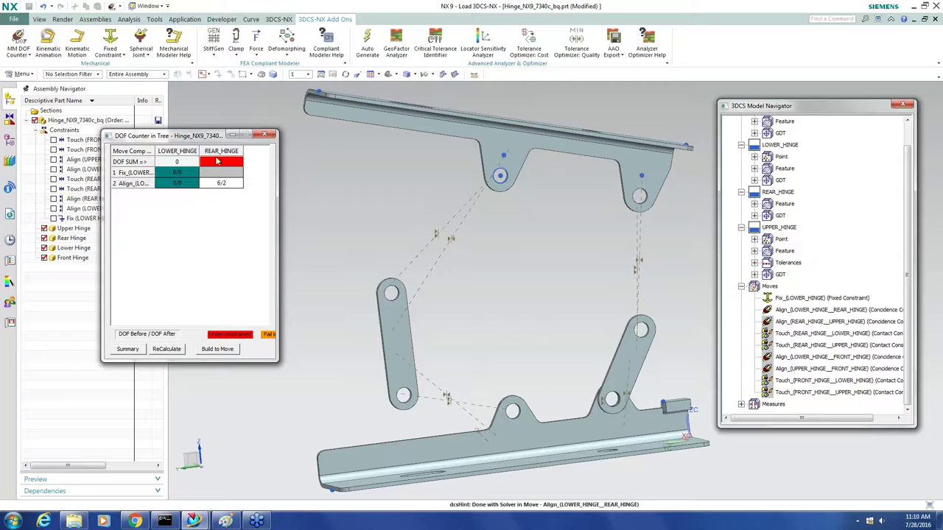
pyautogui.click(133, 185)
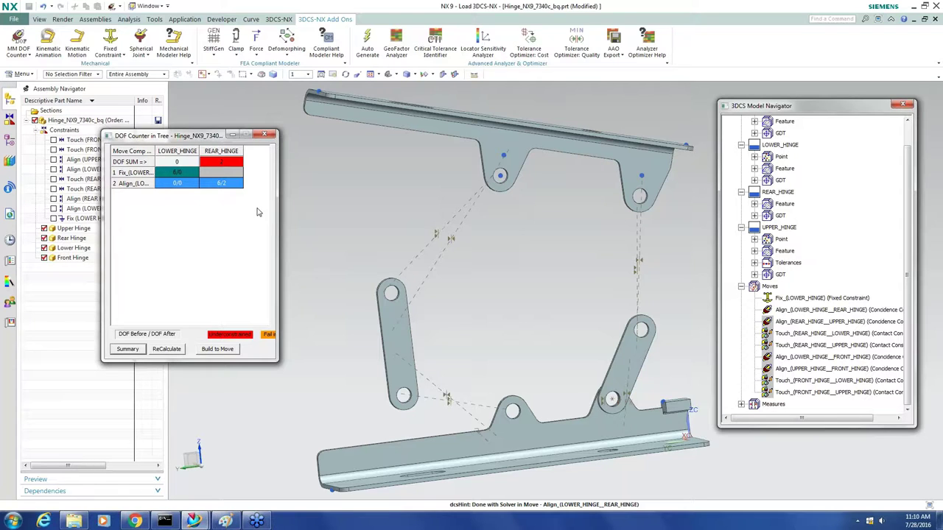
pyautogui.moveTo(280, 201); pyautogui.dragTo(317, 200)
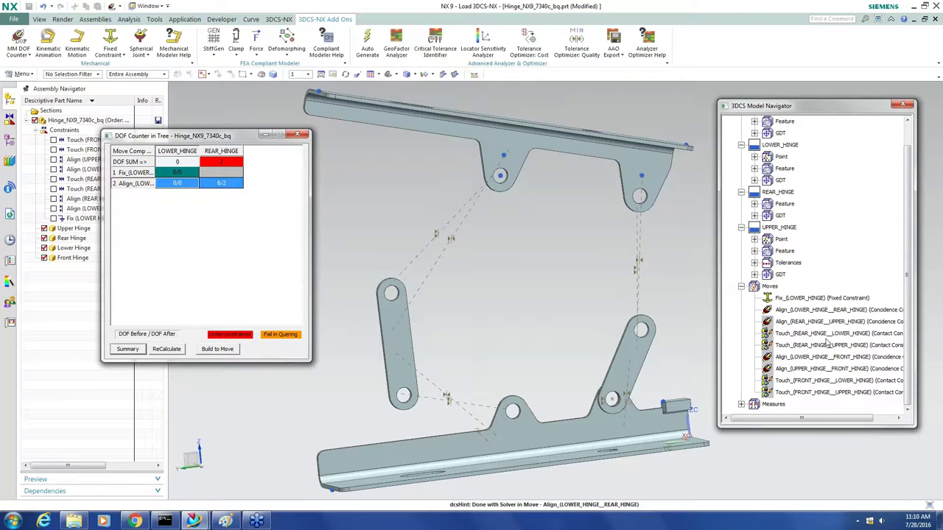
pyautogui.doubleClick(816, 313)
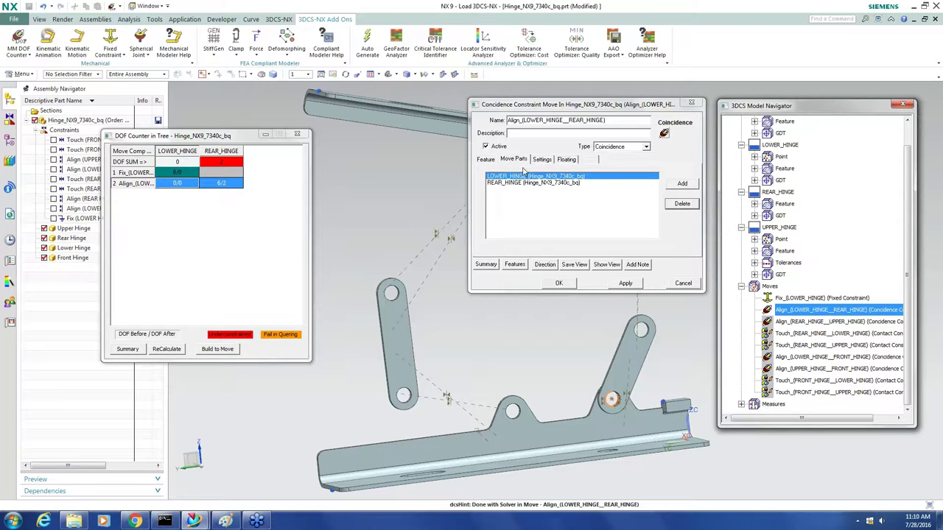
pyautogui.click(487, 160)
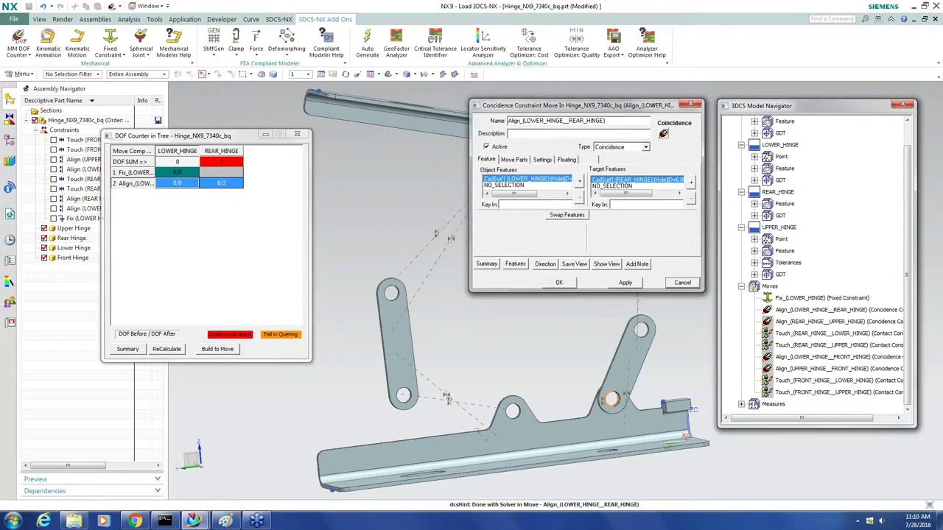
pyautogui.click(682, 282)
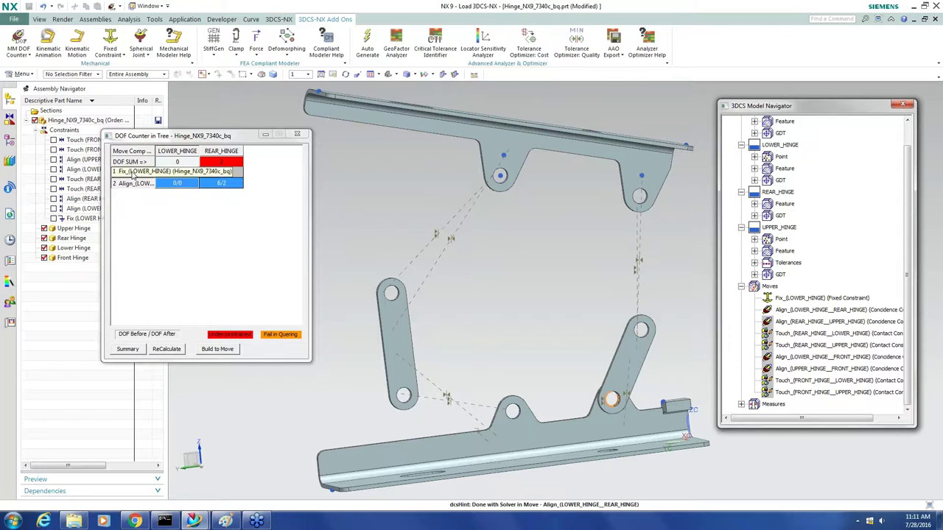
# Build the hinge to the Fix move, then to the Align move, and open the Move List
pyautogui.click(132, 173)
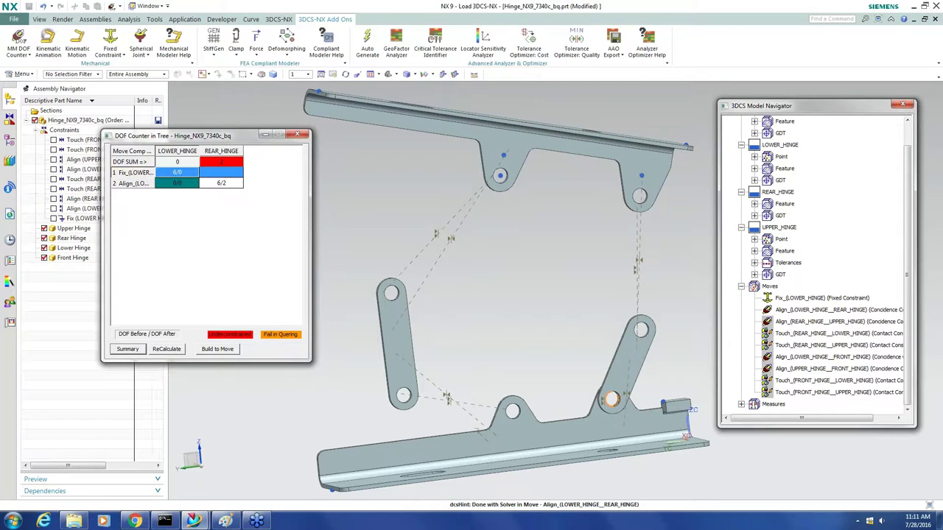
pyautogui.click(218, 349)
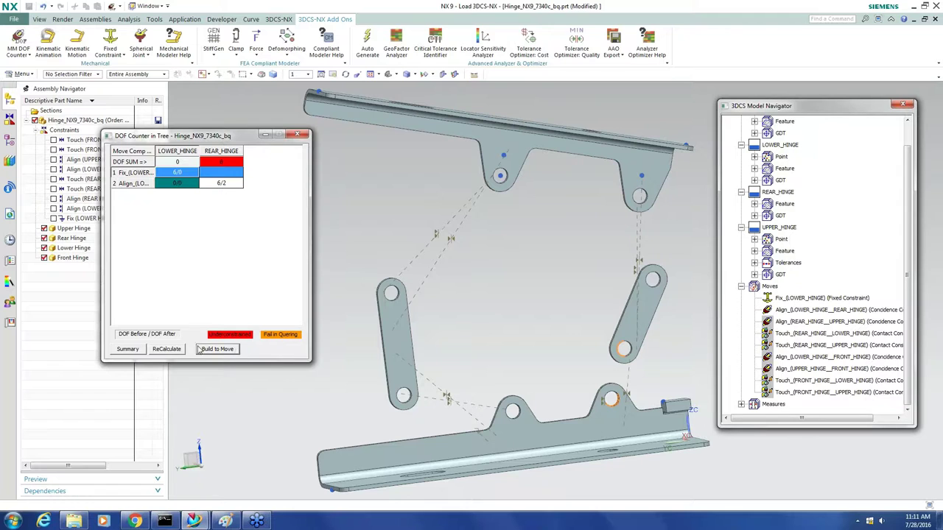
pyautogui.click(139, 185)
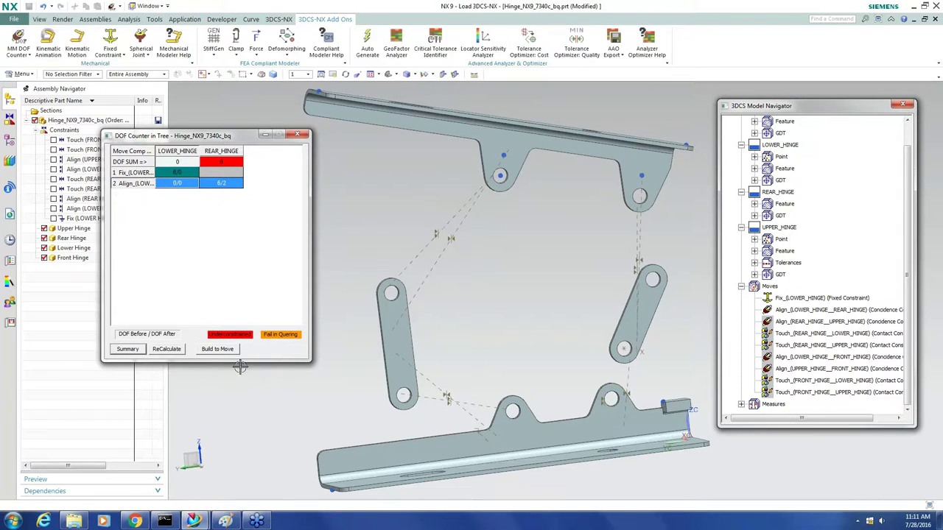
pyautogui.click(218, 349)
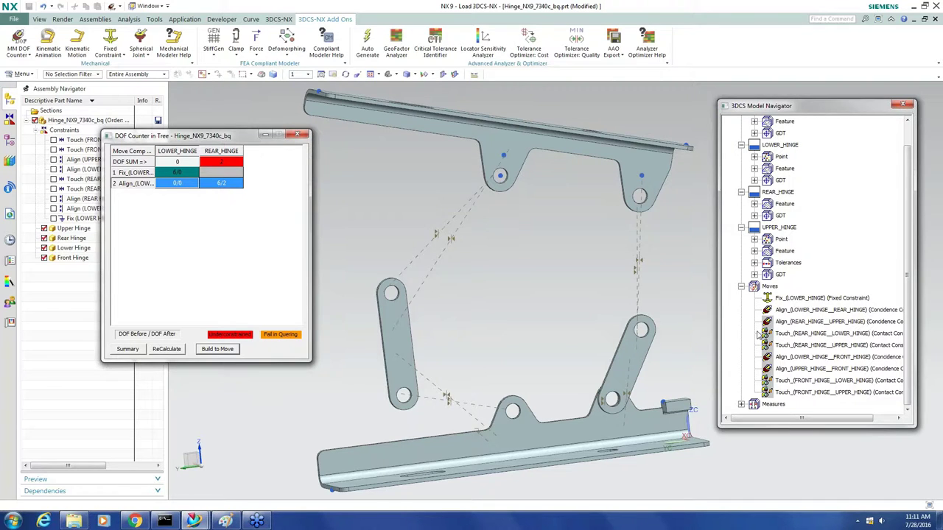
pyautogui.doubleClick(767, 287)
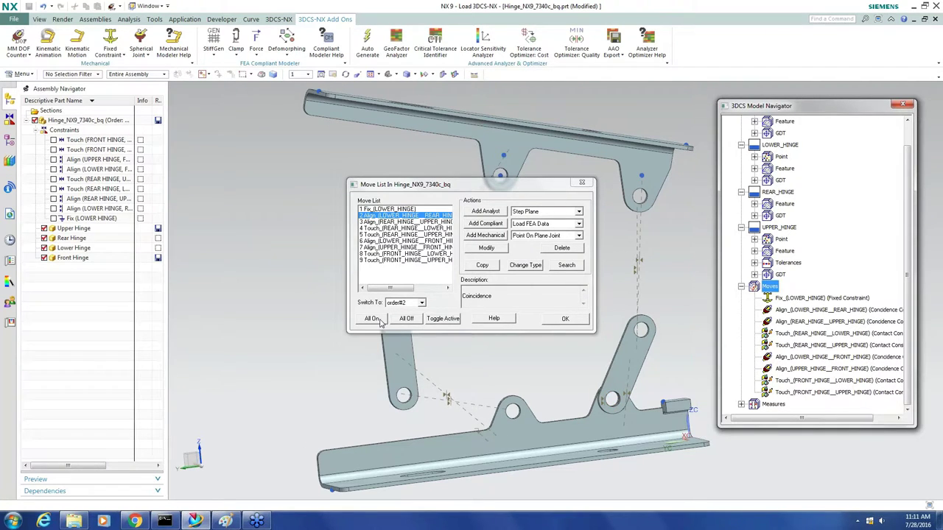
# Switch all moves on and run a Nominal Build of the complete hinge
pyautogui.click(565, 319)
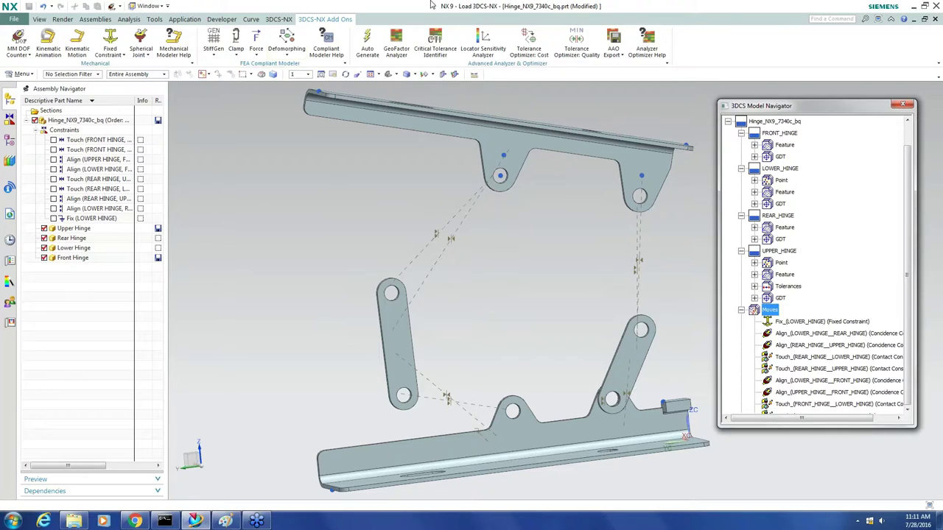
pyautogui.click(279, 20)
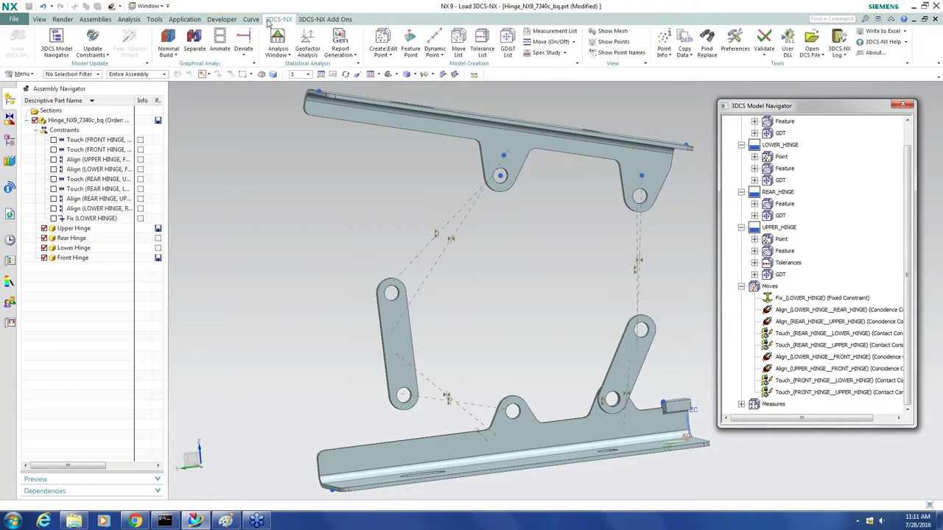
pyautogui.click(168, 51)
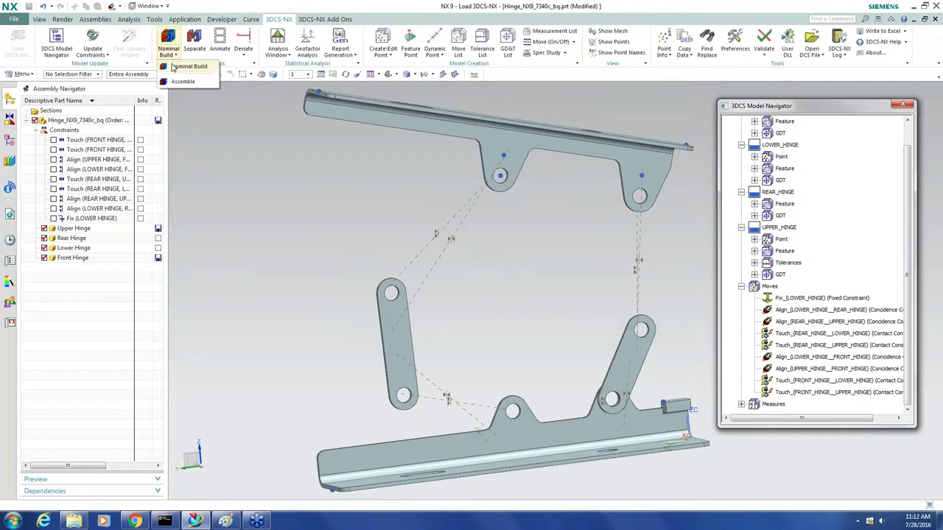
pyautogui.click(185, 66)
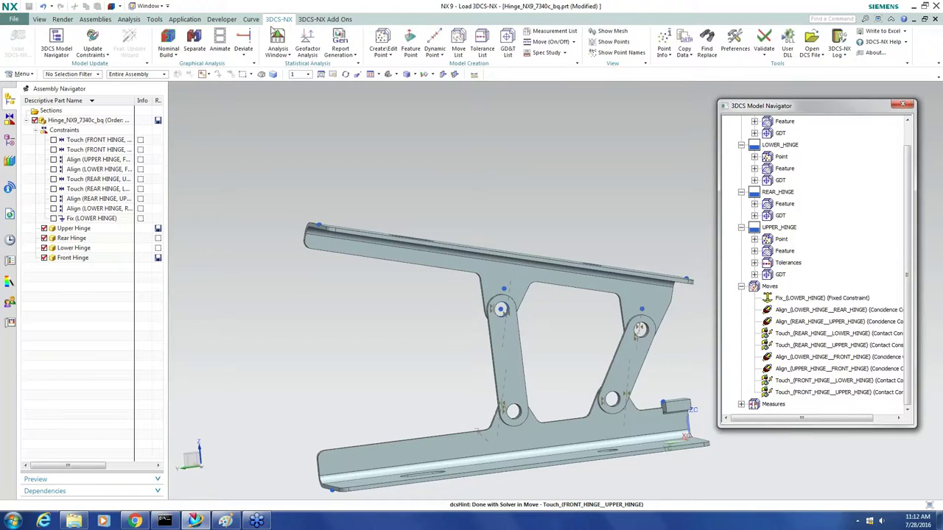
# Open the MM DOF Counter table listing all nine moves
pyautogui.click(337, 20)
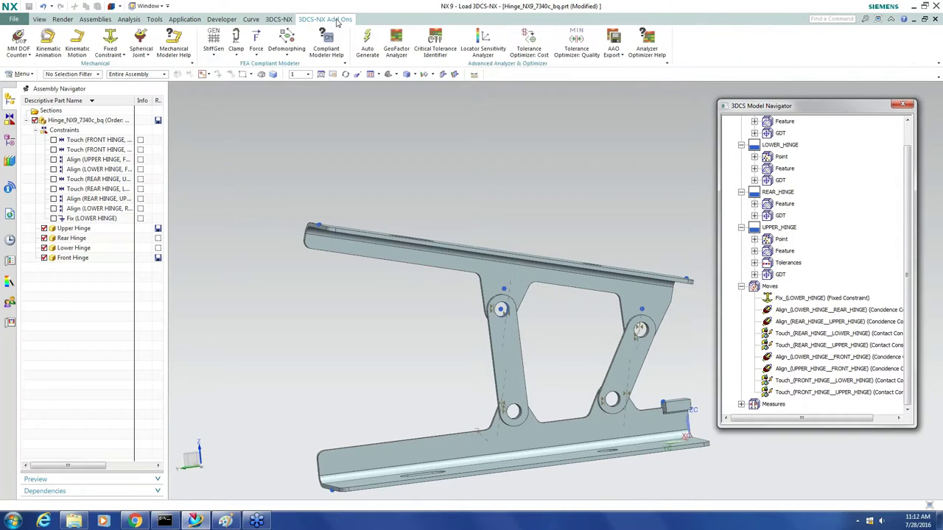
pyautogui.click(26, 53)
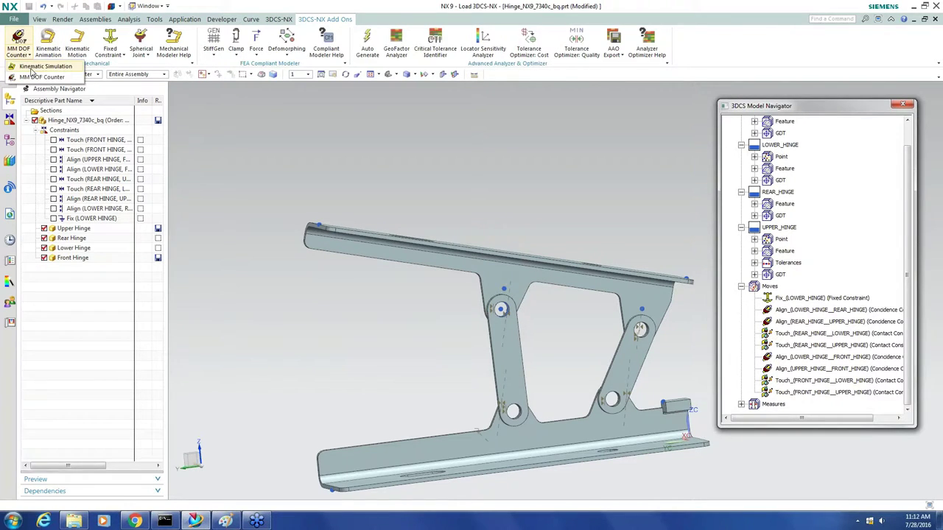
pyautogui.click(38, 77)
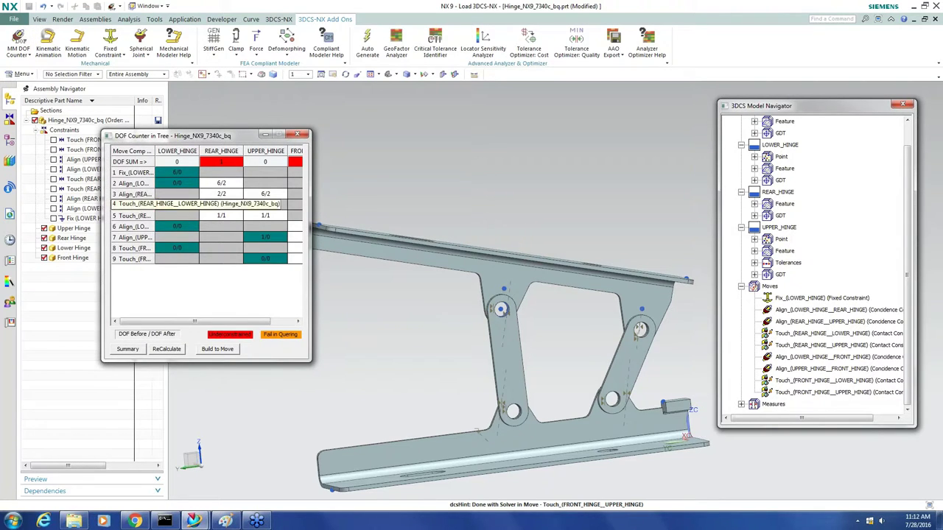
# Build the hinge to moves 5, 6, 7 and 9, ending at Touch_(FRONT_HINGE__UPPER_HINGE)
pyautogui.click(127, 216)
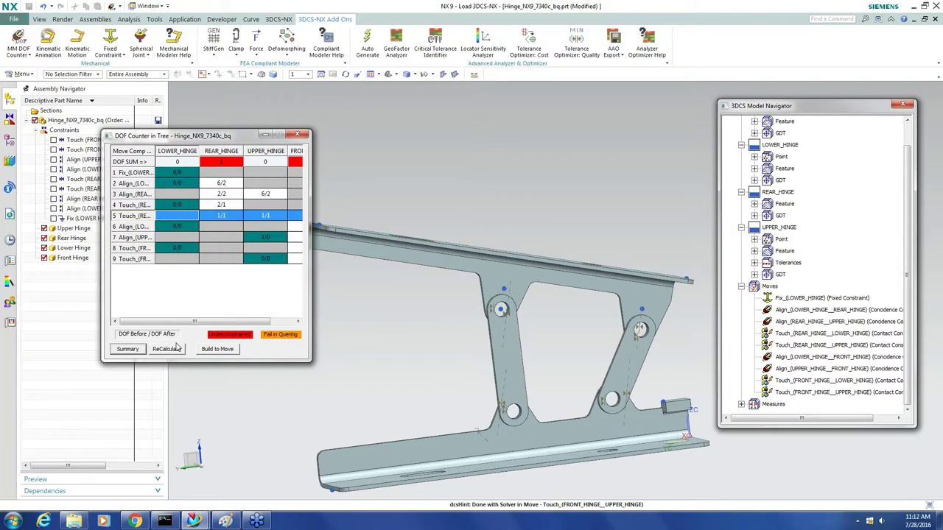
pyautogui.click(221, 350)
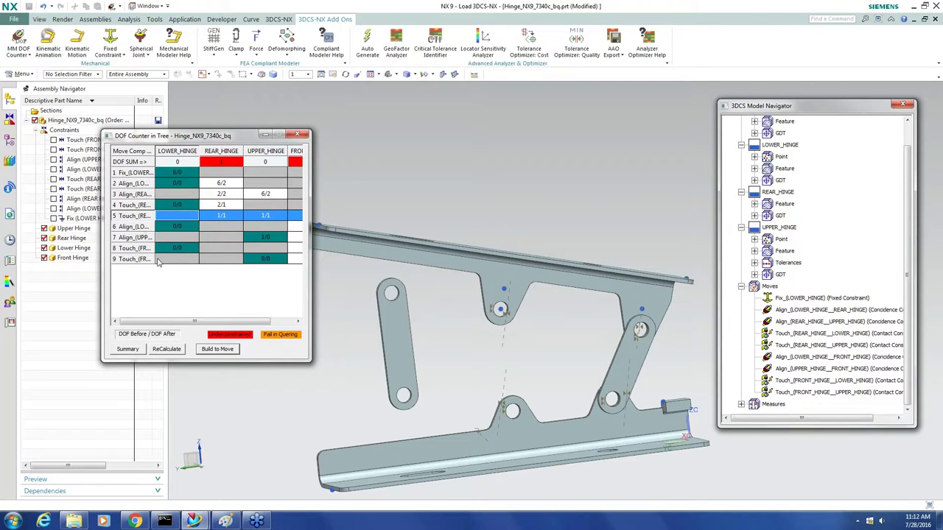
pyautogui.click(214, 349)
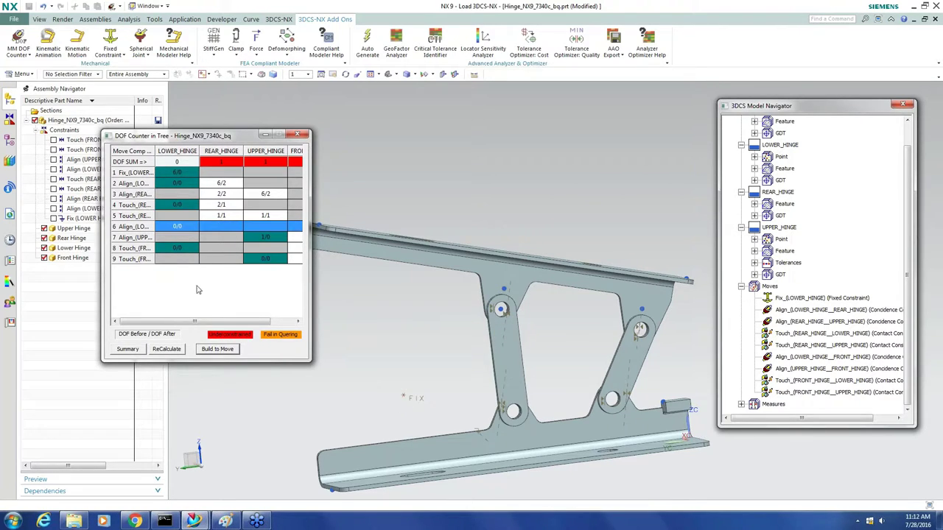
pyautogui.click(134, 237)
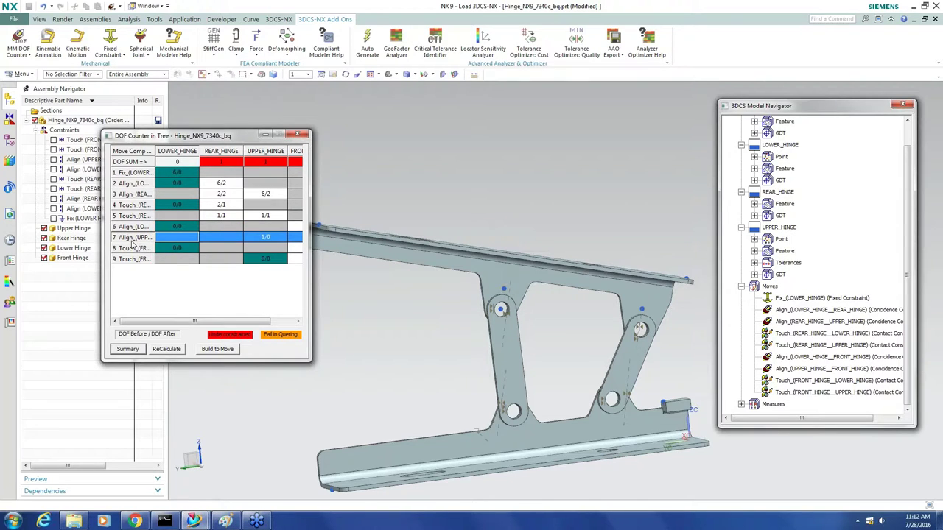
pyautogui.click(217, 349)
pyautogui.click(125, 259)
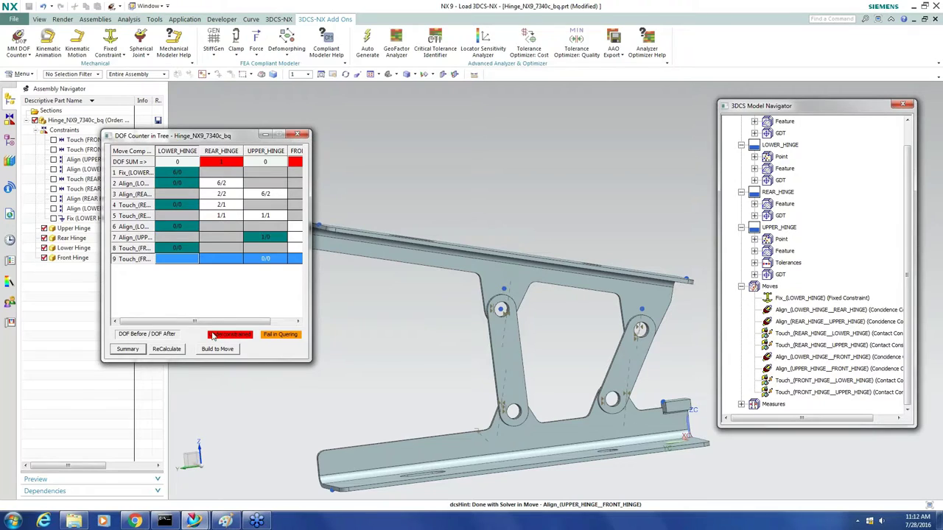
pyautogui.click(232, 352)
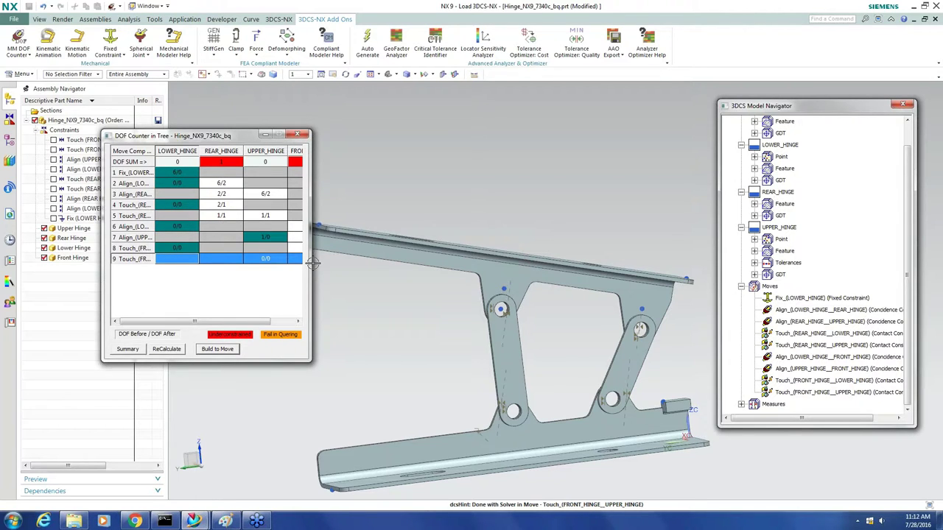
# Widen the DOF Counter in Tree dialog to show the FRONT_HINGE column with its red DOF sum
pyautogui.moveTo(312, 262); pyautogui.dragTo(464, 262)
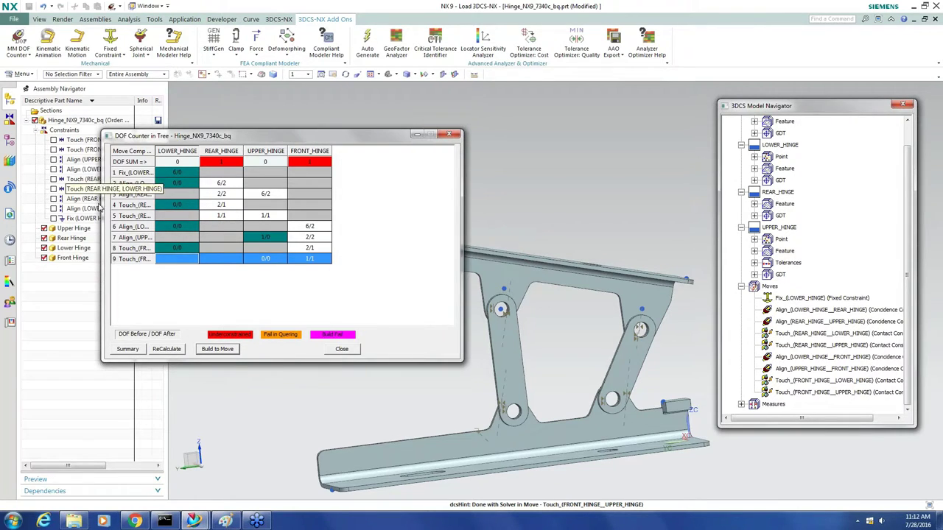